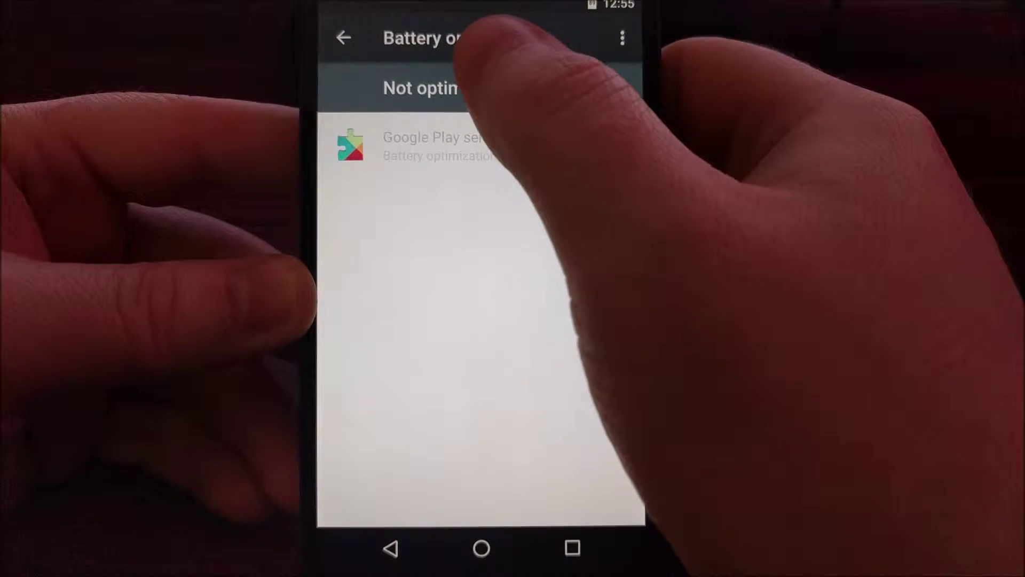
- Change the battery optimization list filter from Not optimized to All apps
left_click(449, 88)
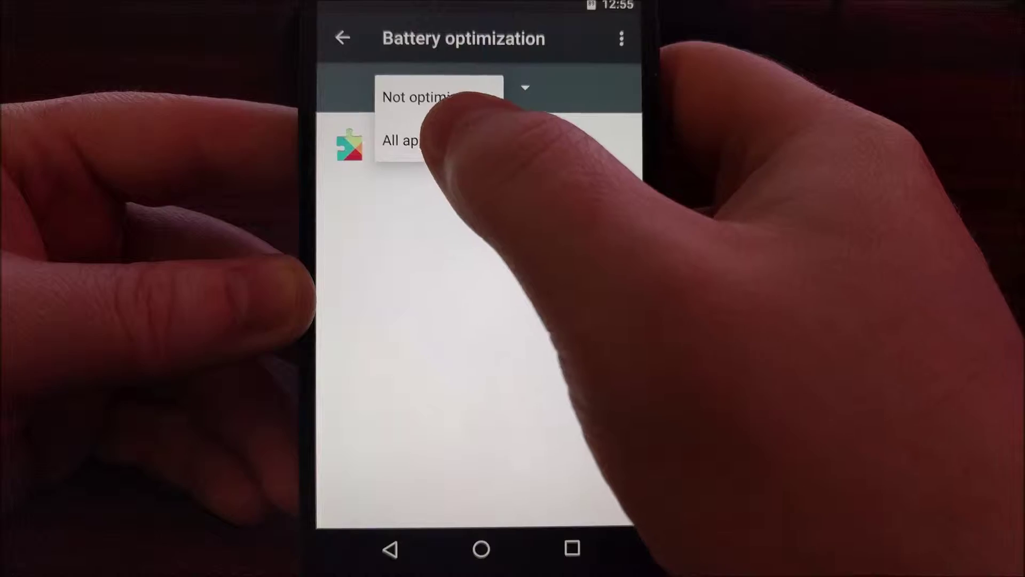
left_click(432, 141)
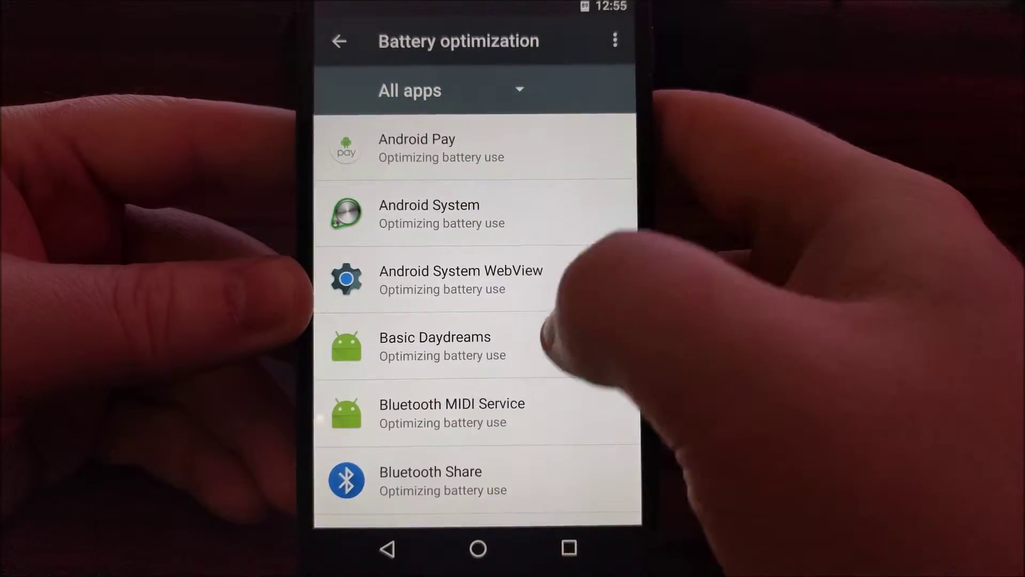
scroll(482, 320, "down", 10)
scroll(481, 321, "up", 8)
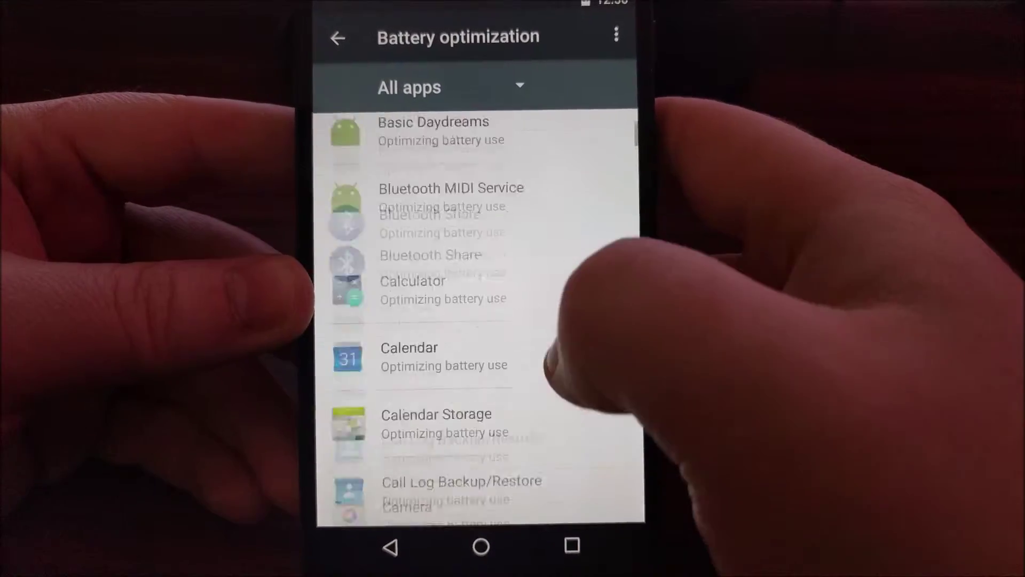
scroll(480, 321, "down", 6)
scroll(481, 320, "down", 8)
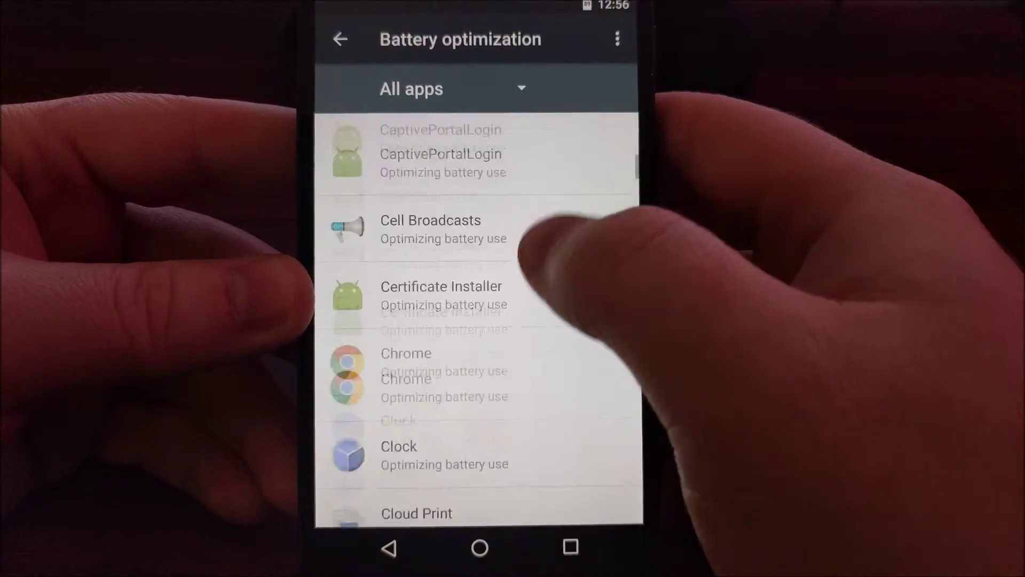
scroll(480, 321, "down", 8)
scroll(481, 321, "down", 8)
scroll(481, 321, "down", 4)
scroll(481, 321, "down", 5)
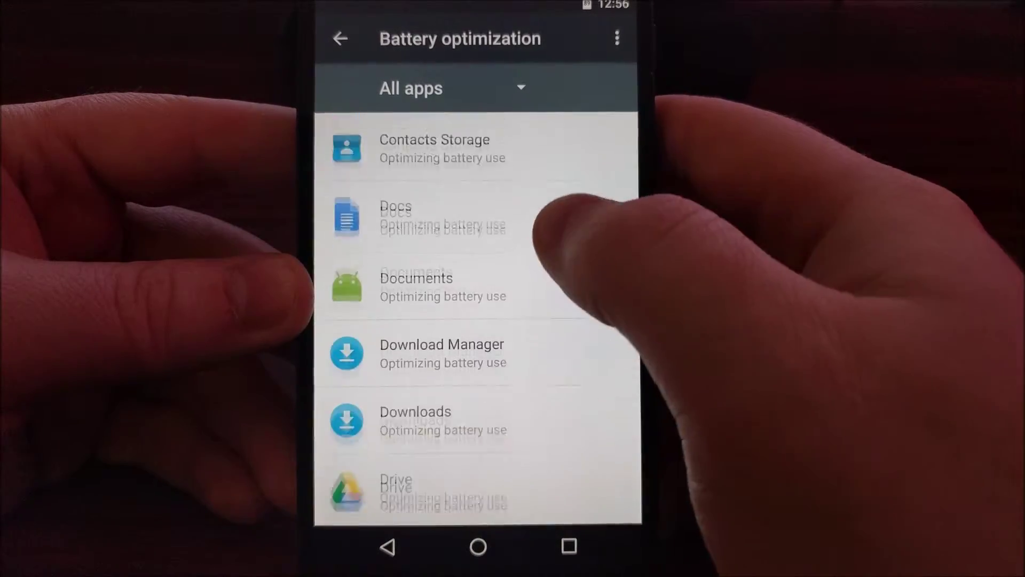
scroll(481, 320, "down", 3)
scroll(480, 321, "down", 5)
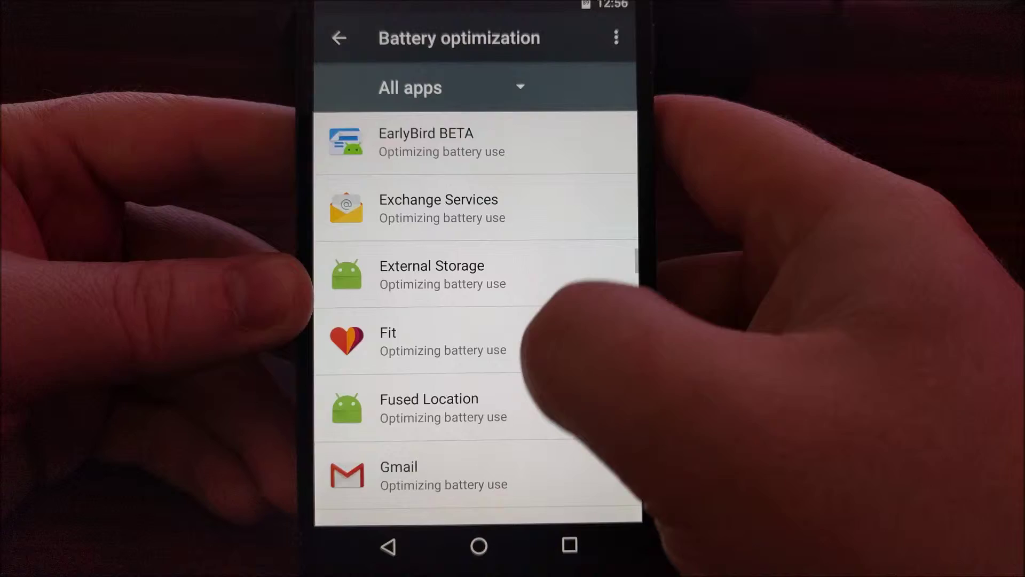
scroll(481, 321, "down", 2)
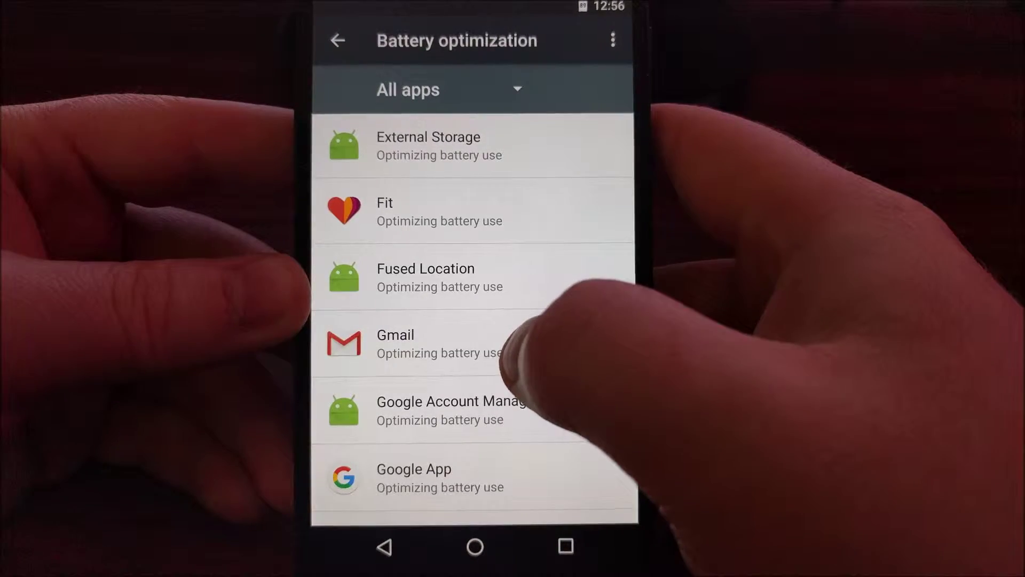
scroll(480, 321, "up", 1)
scroll(481, 320, "down", 1)
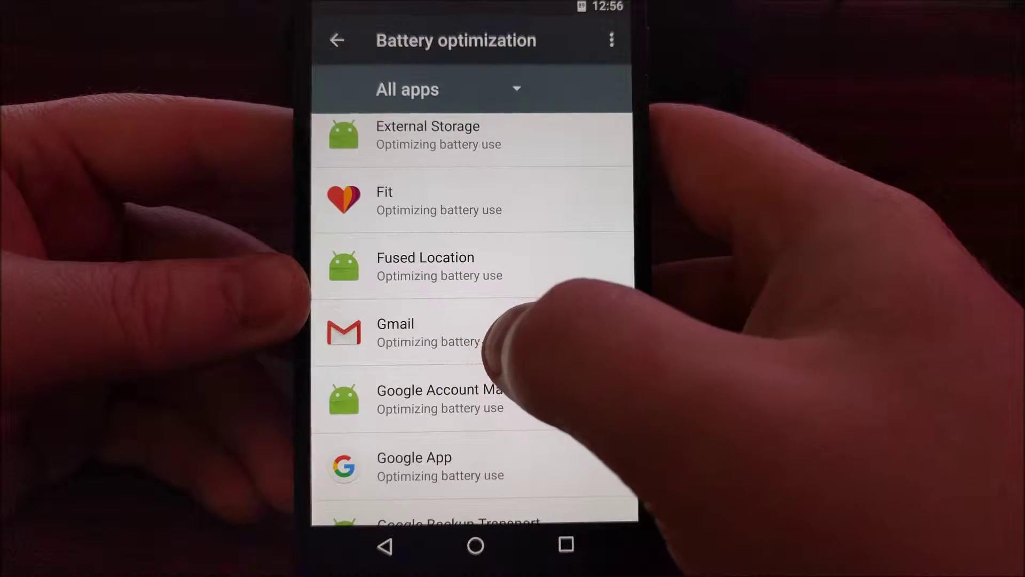
- Set Gmail's battery optimization to Don't optimize and confirm with Done
left_click(450, 333)
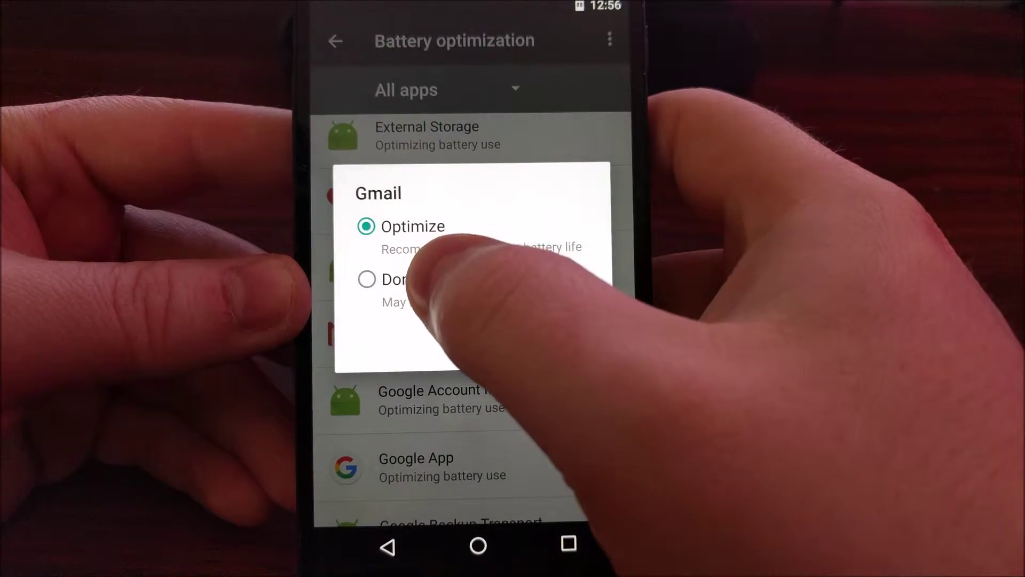
left_click(371, 283)
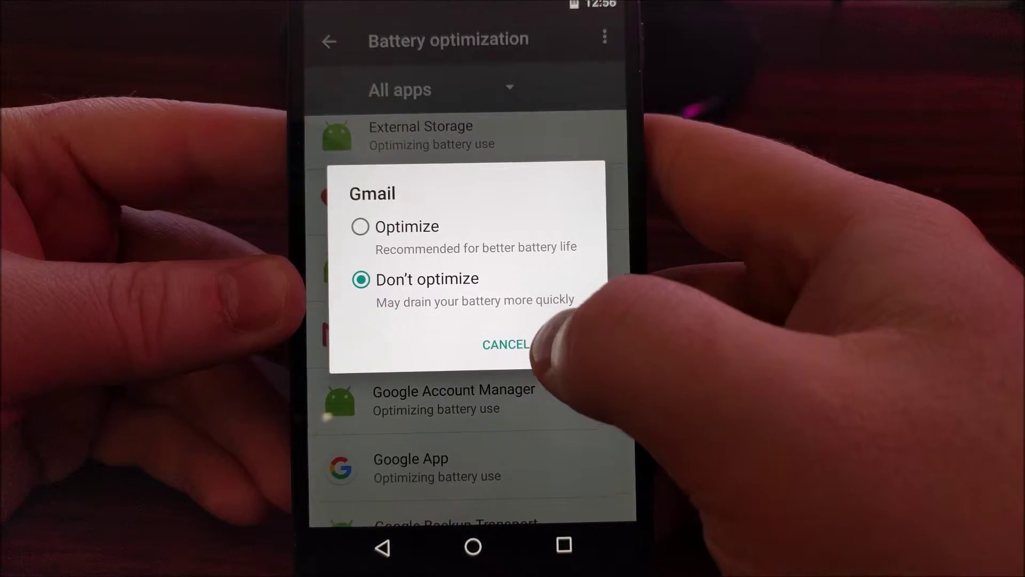
left_click(571, 345)
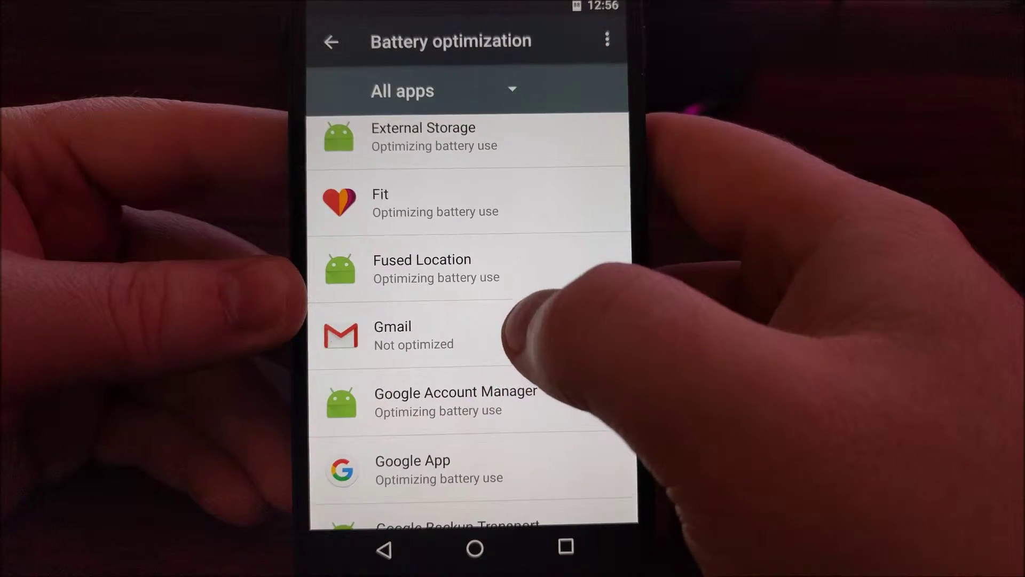
- Filter back to Not optimized to verify Gmail is listed, then go to the home screen
left_click(449, 90)
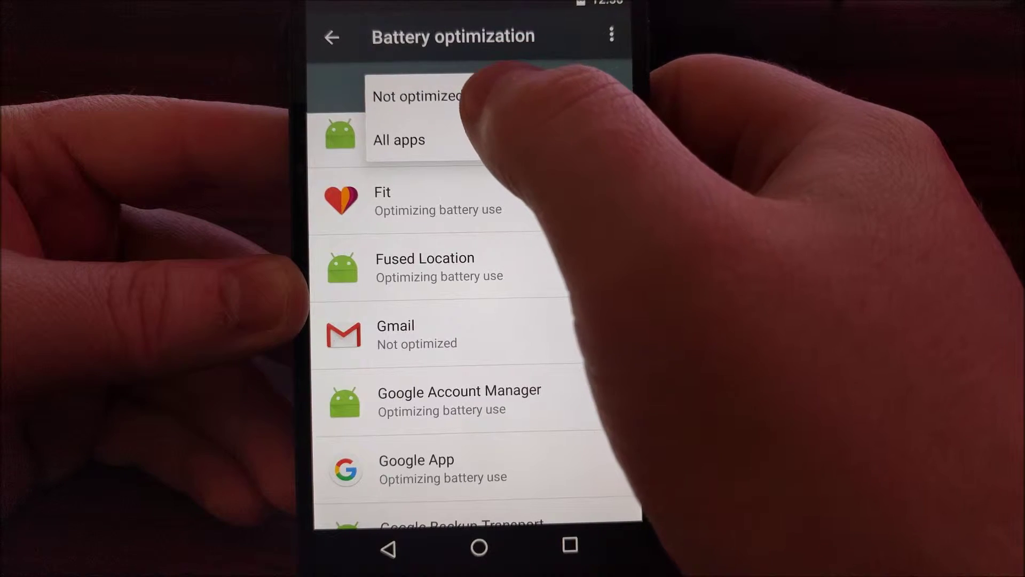
left_click(420, 96)
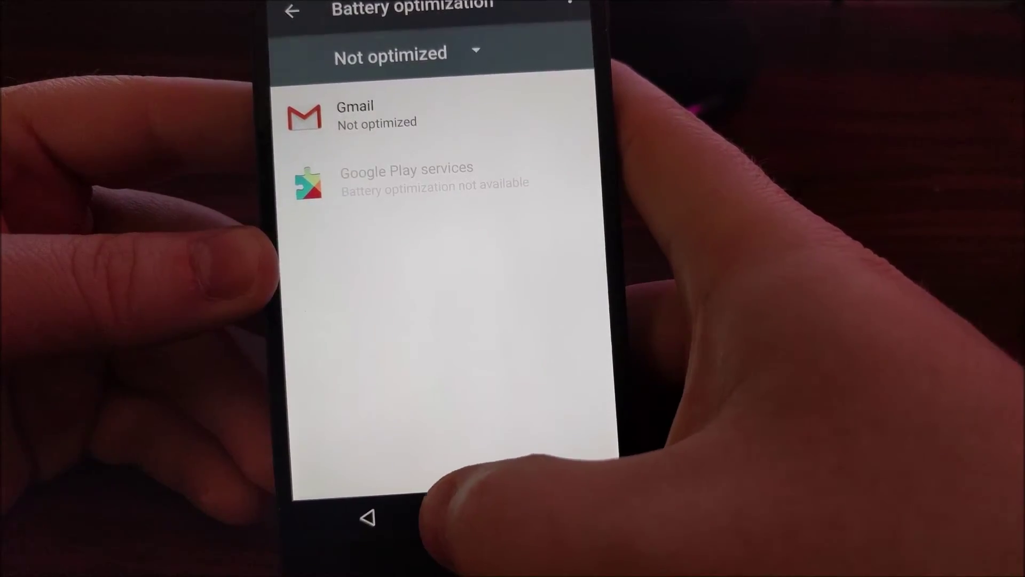
left_click(454, 520)
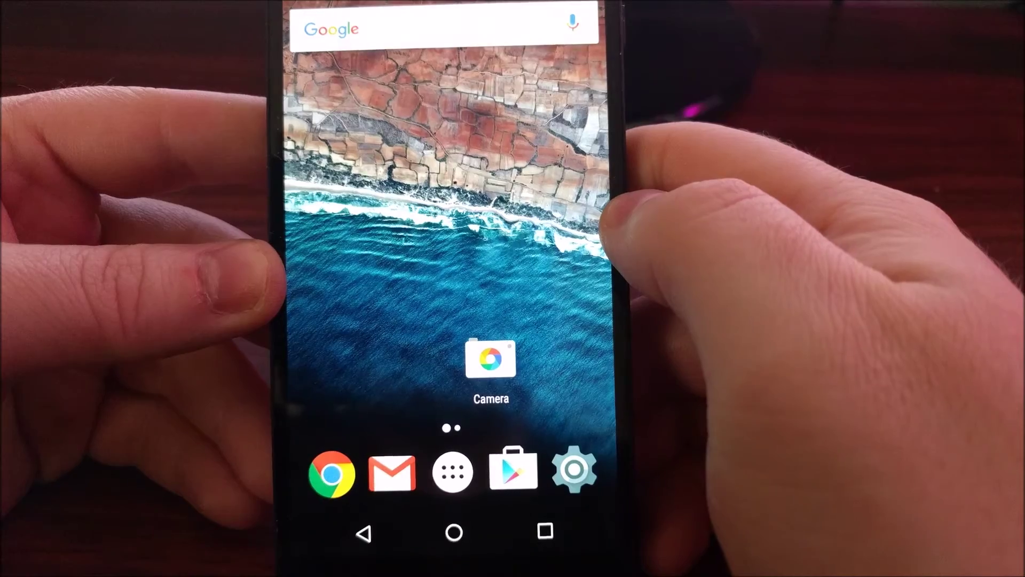